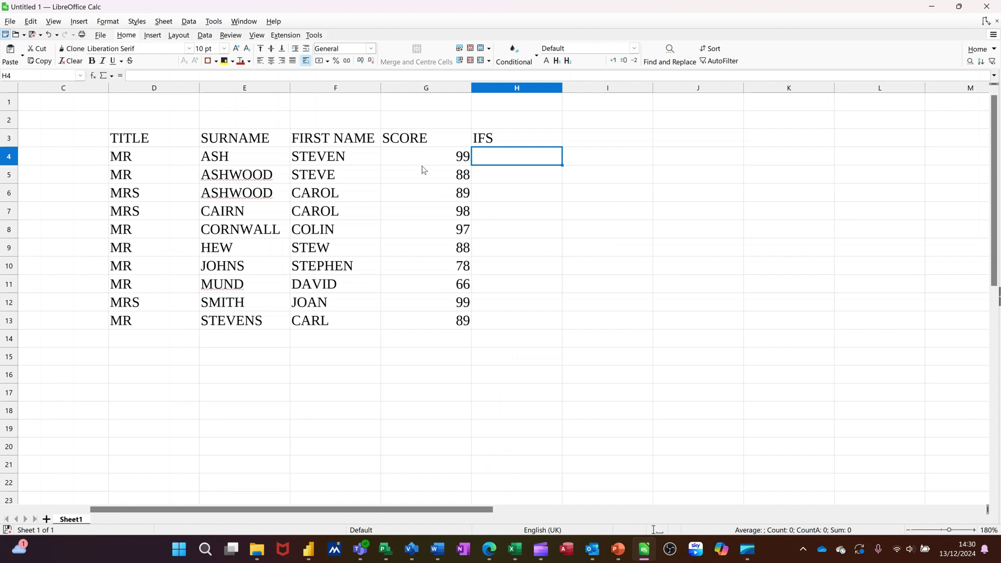
- Select G4:G13 and name the range 'score' in the Name Box
left_click_drag(418, 161, 405, 301)
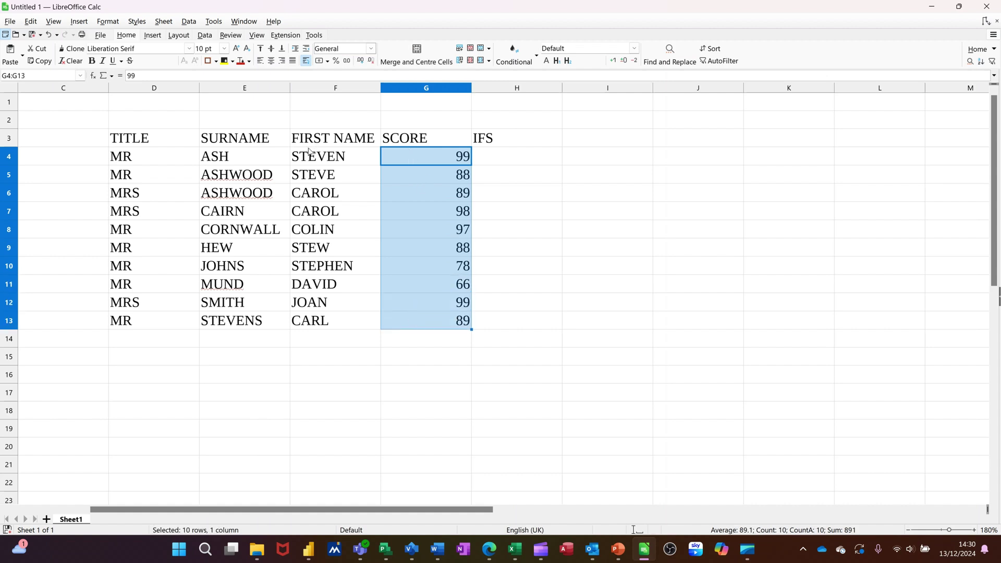
left_click(45, 74)
type("score")
key("Return")
- In H4, start typing =ifs(score>90,"A",score>80,"B",score>50,"C"
left_click(522, 159)
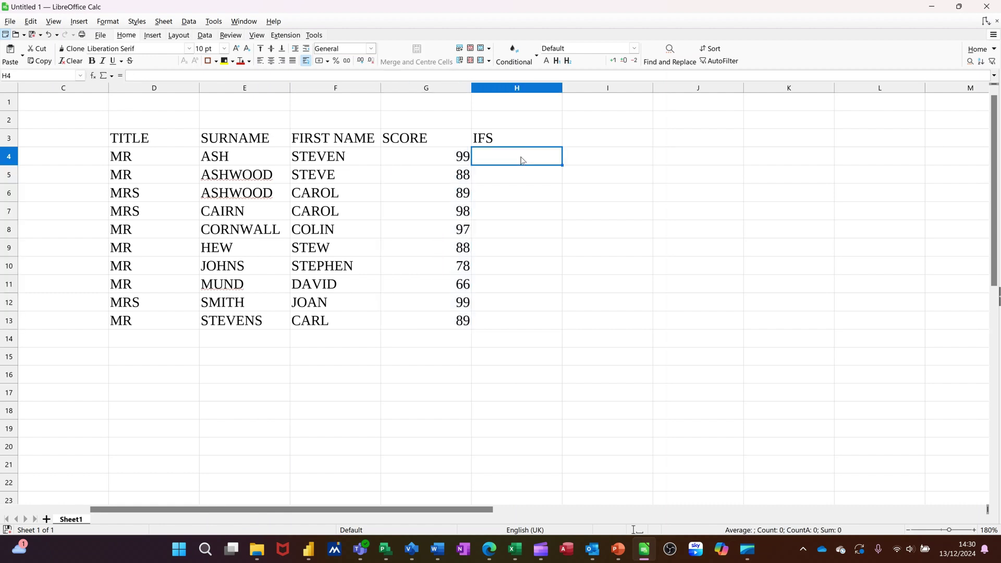
type("=")
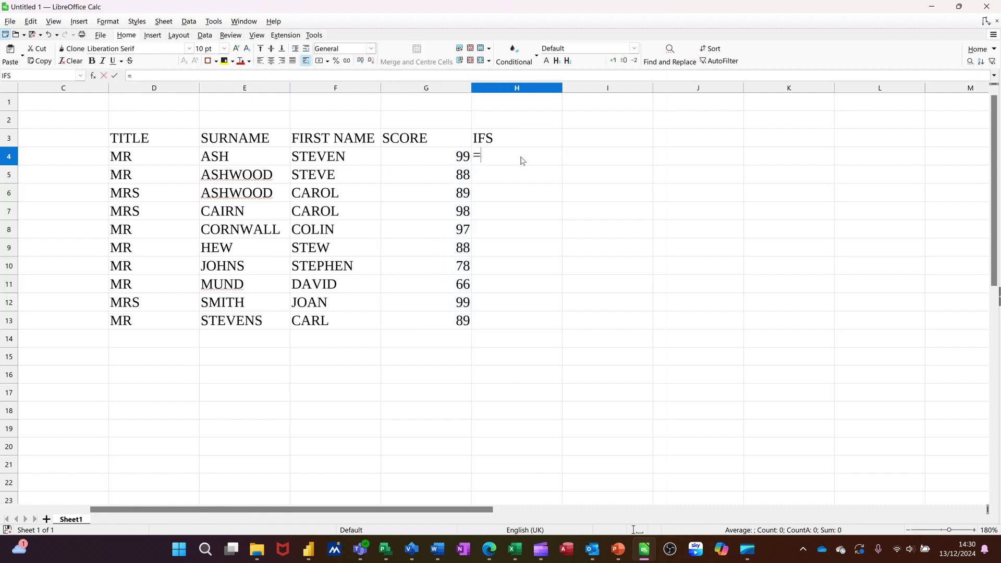
type("ifs")
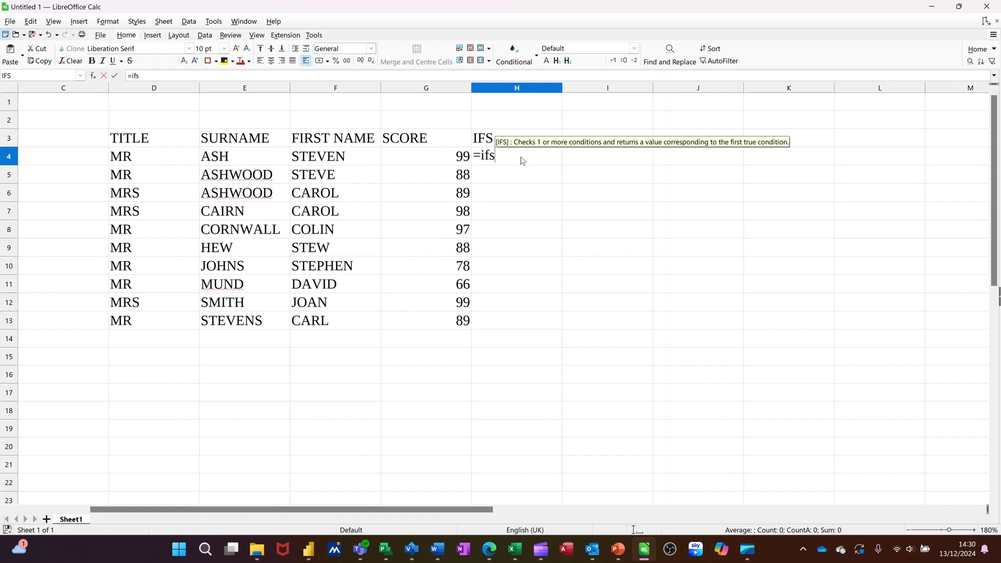
type("(")
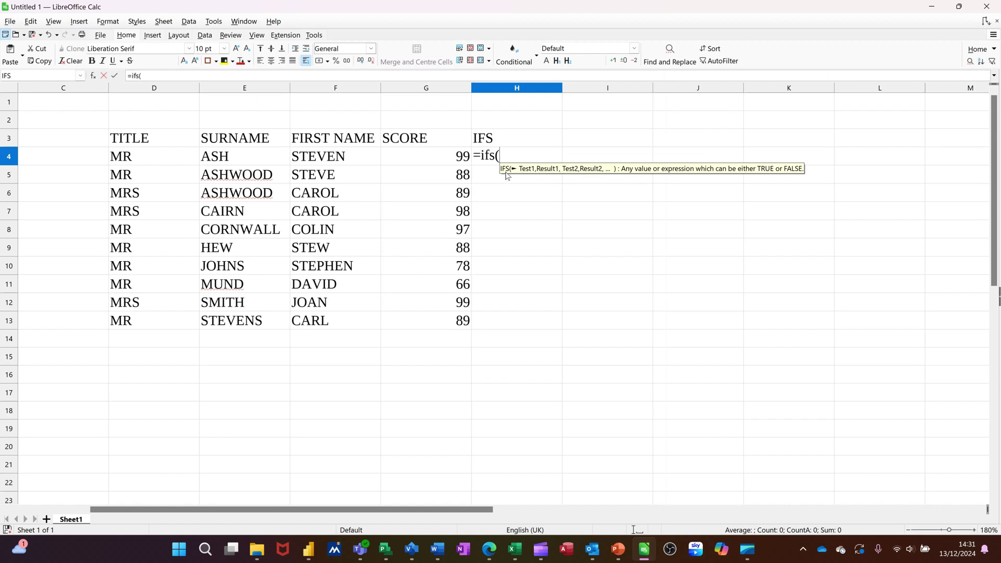
type("score")
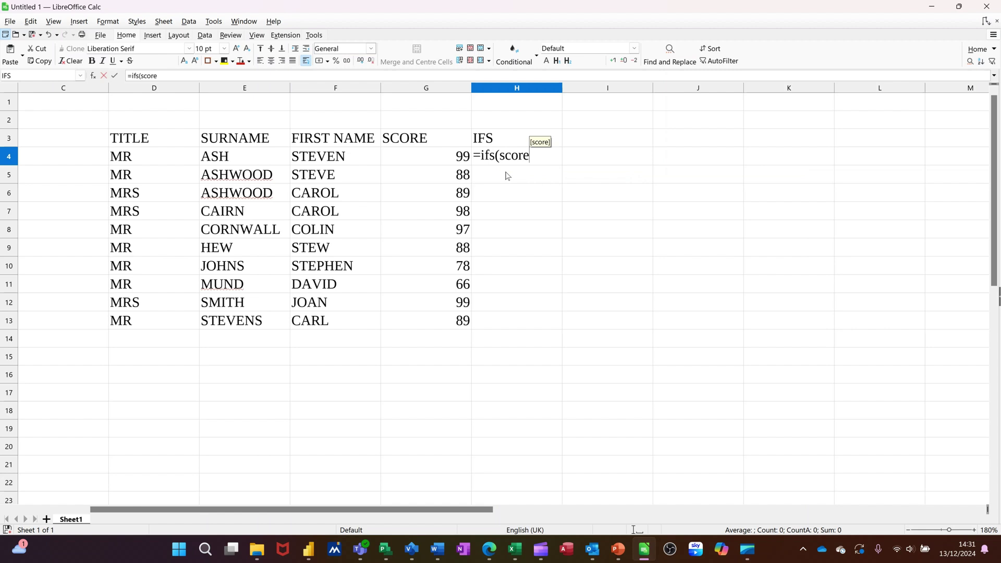
type(">90,")
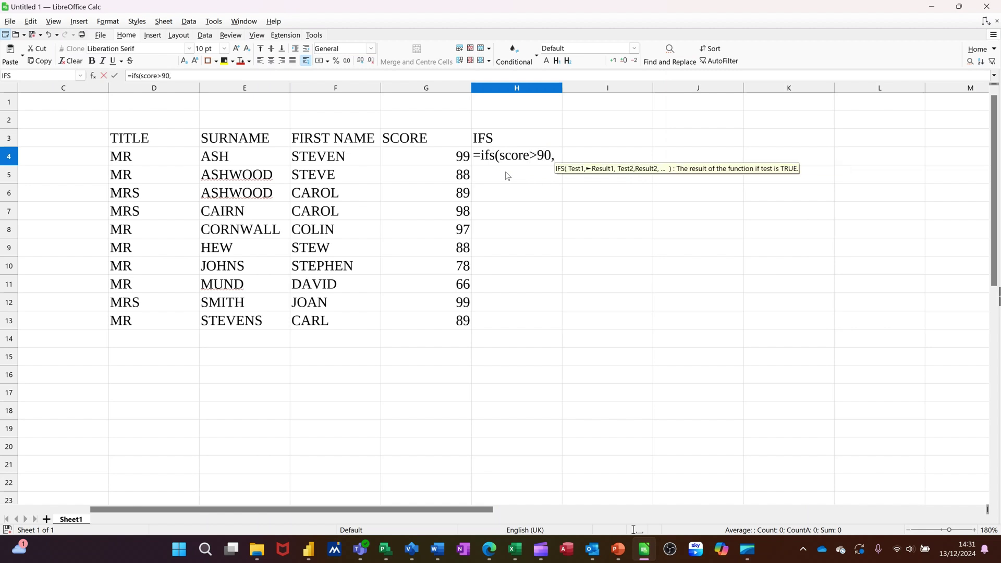
type("\"A\"")
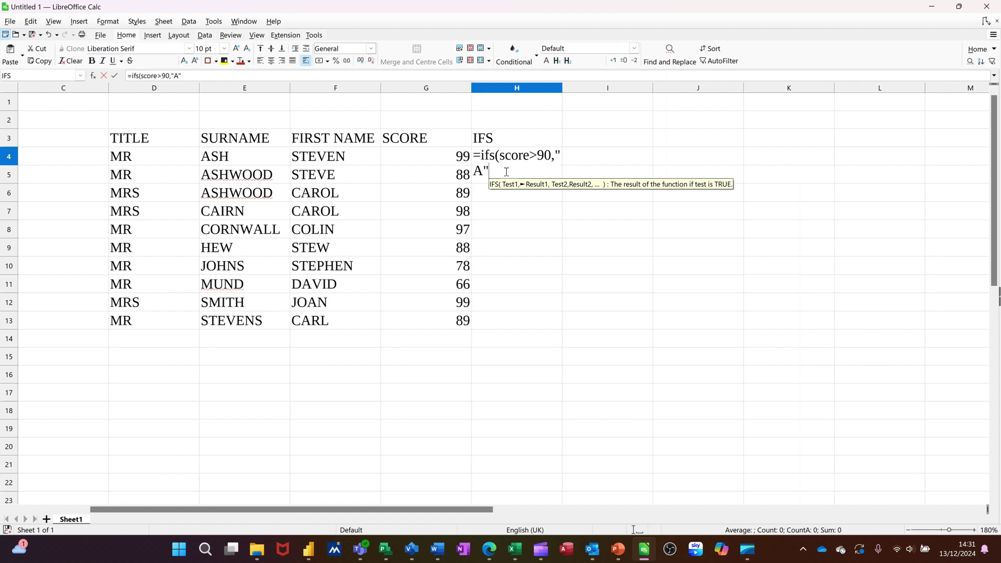
type(",sco")
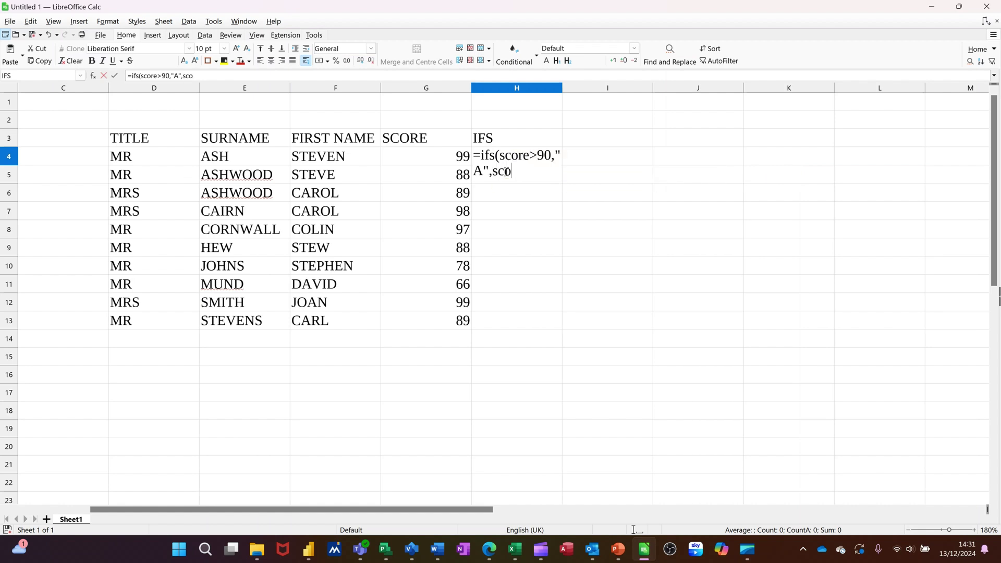
type("re>")
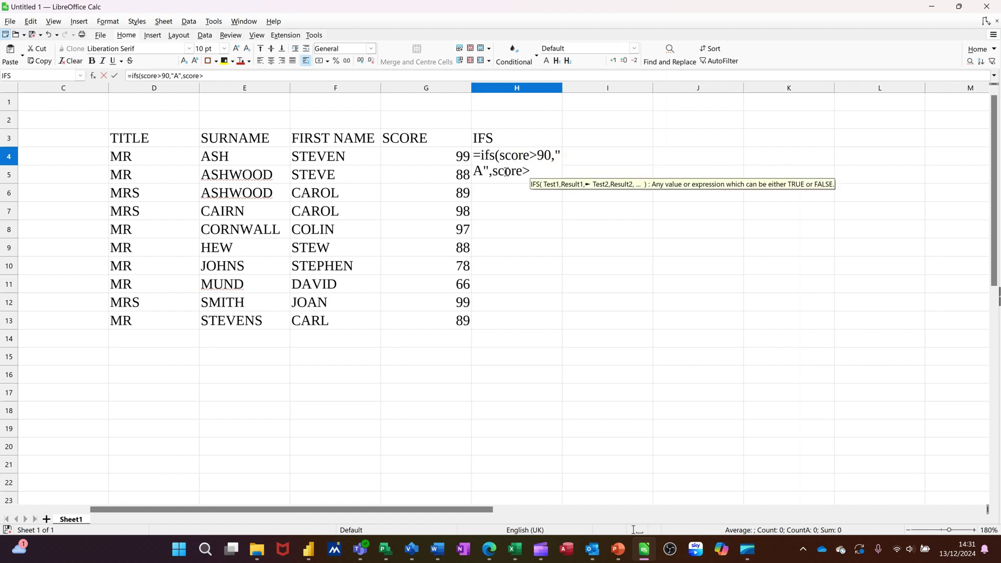
type("80,")
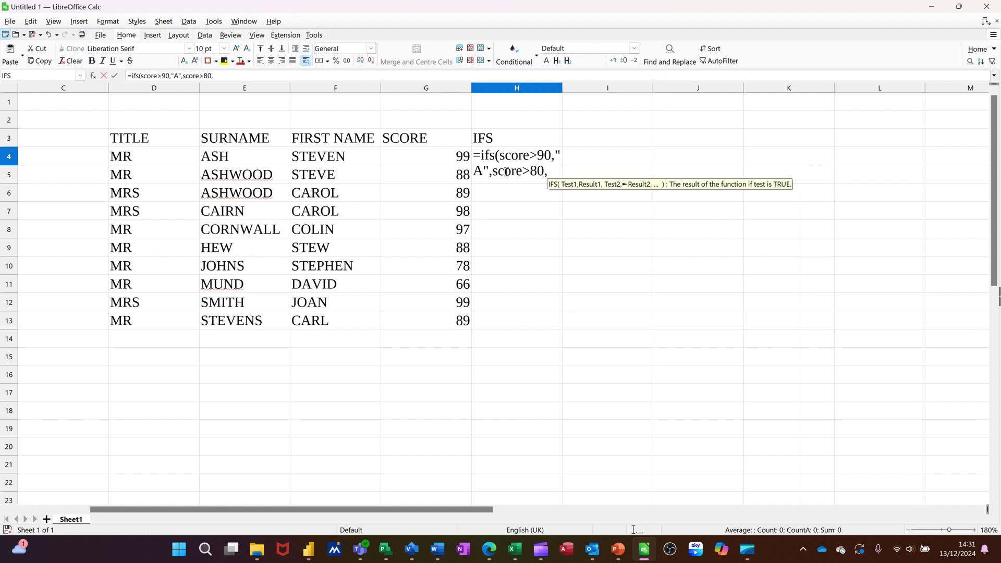
type("\"B")
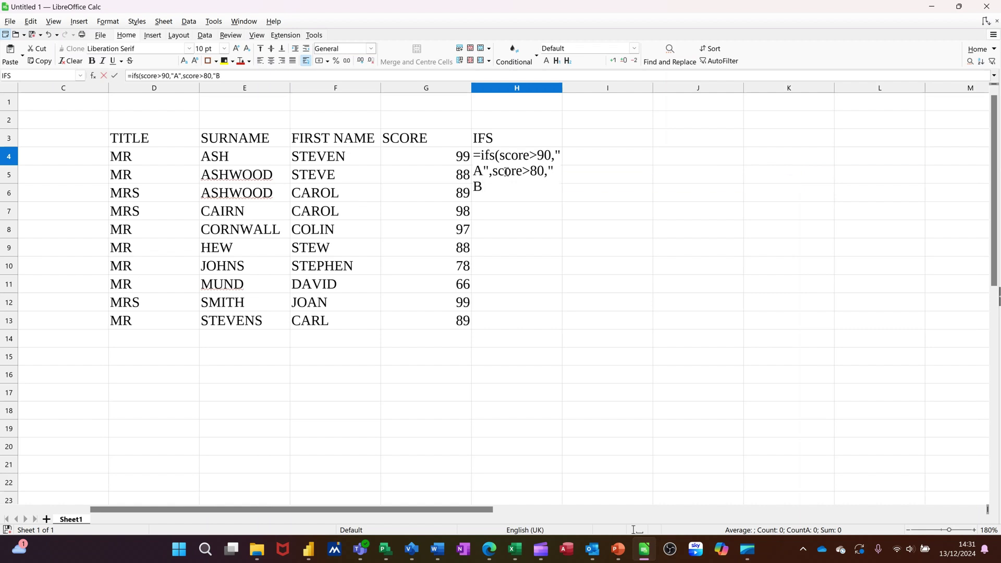
type("\"")
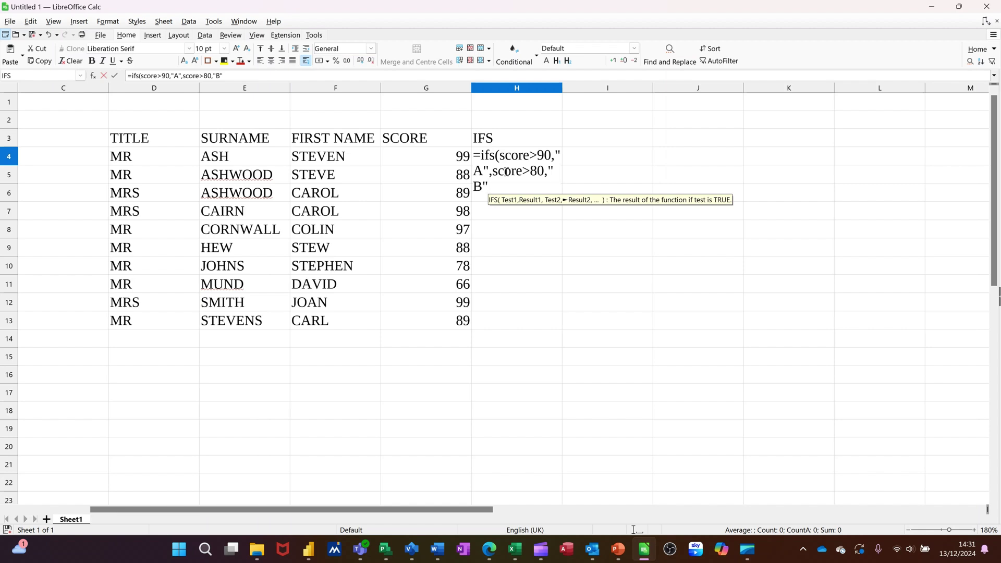
type(",scor")
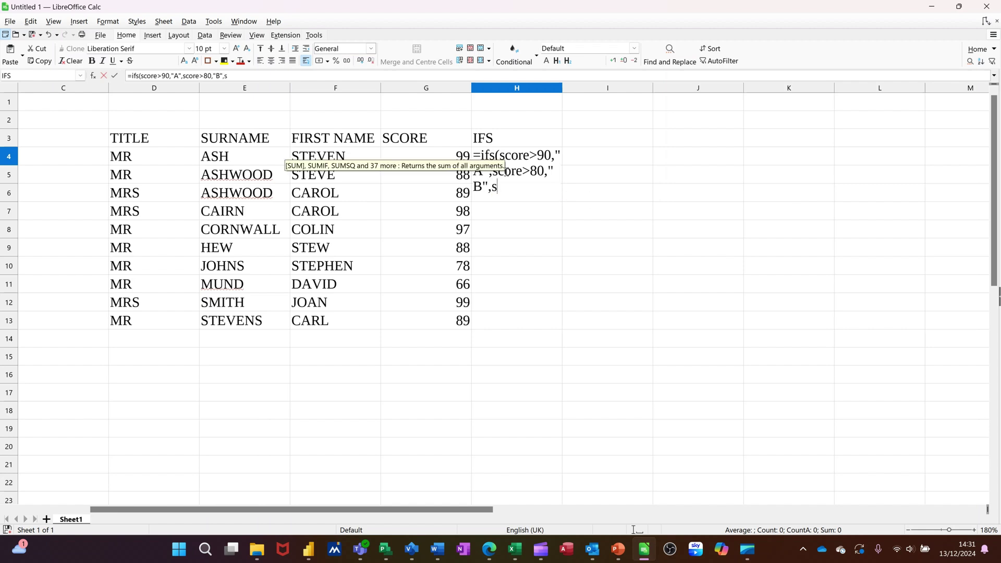
type("e")
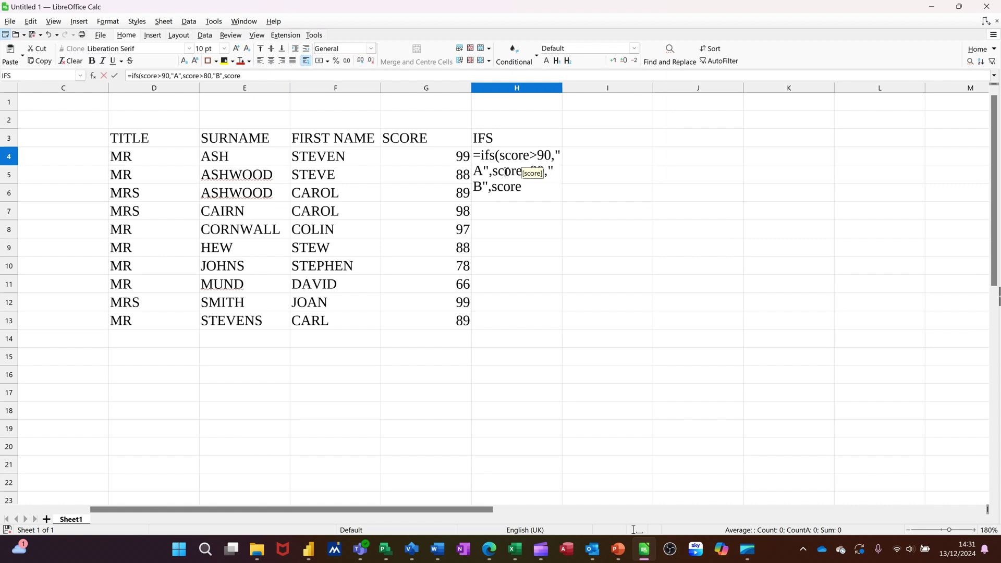
type(">5")
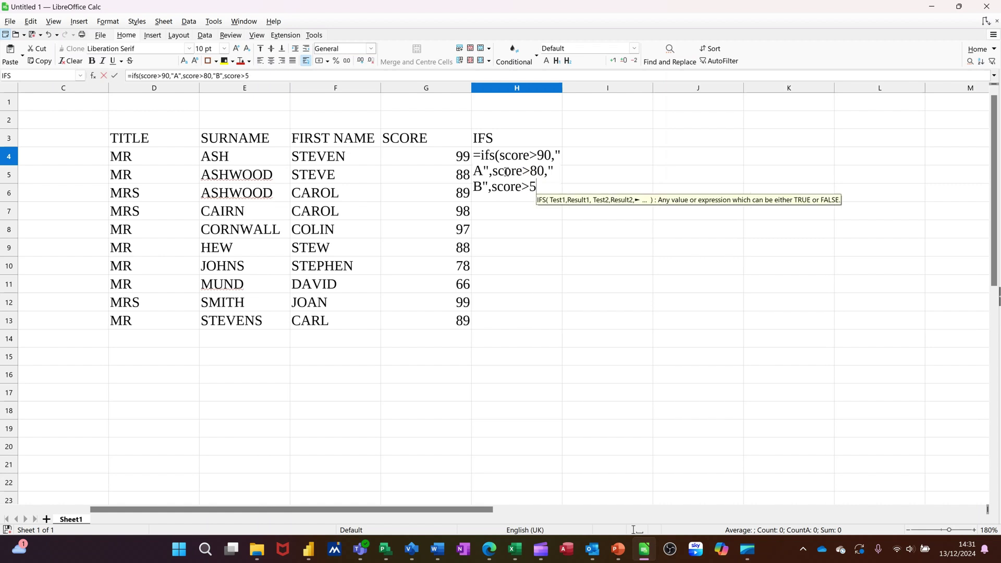
type("0,")
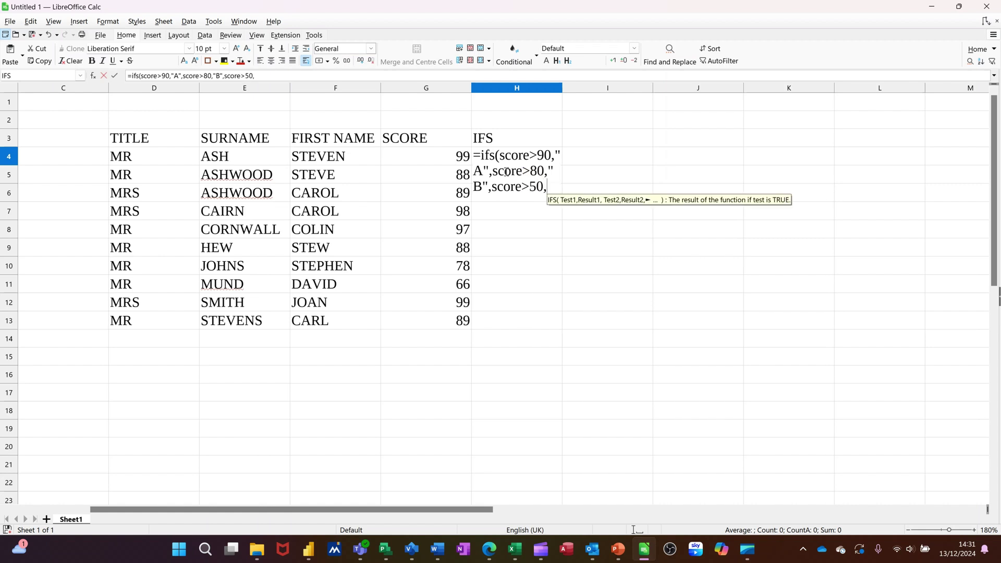
type("\"C")
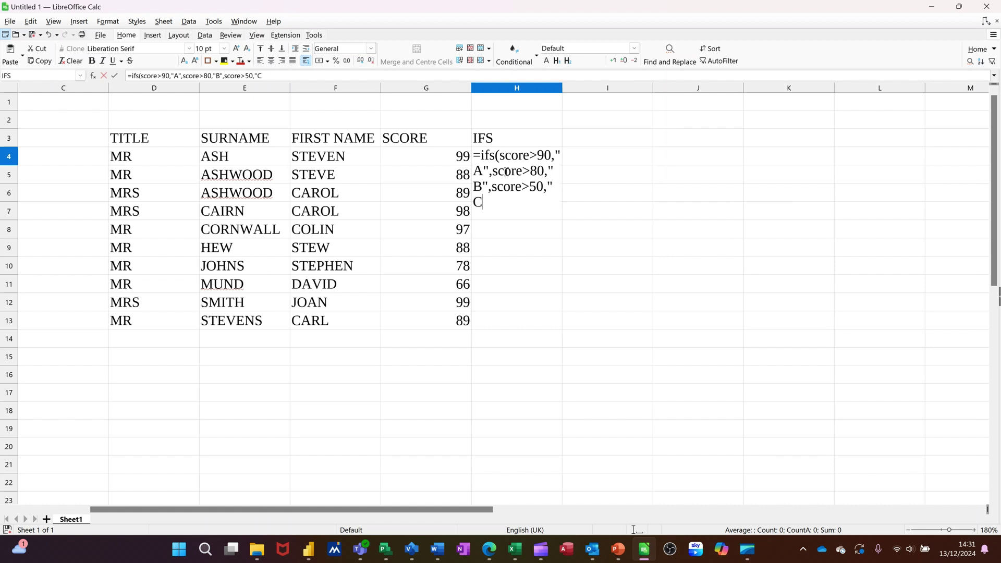
type("\"")
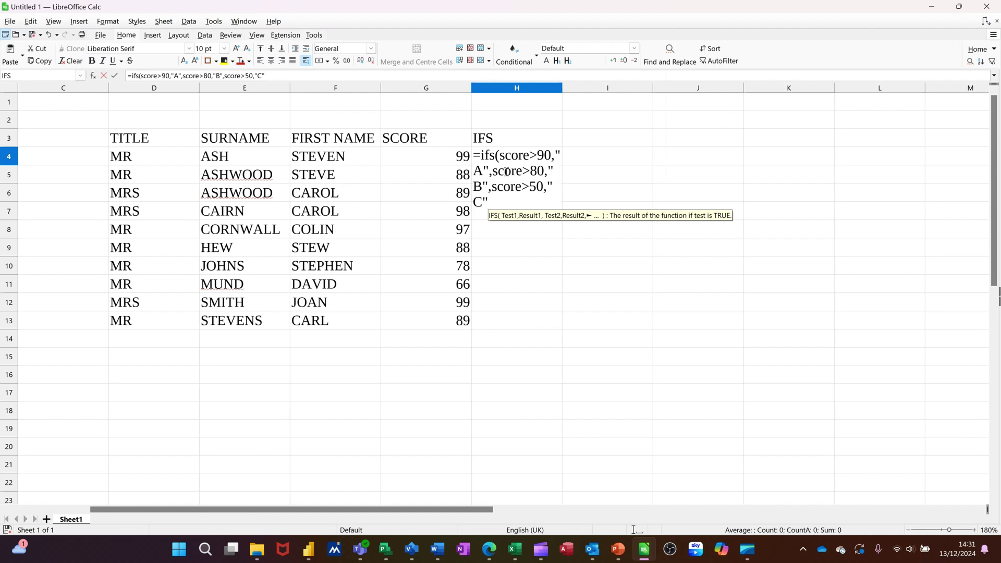
- Finish the formula with ,score>0,"Fail") and fill it down from H4 to H13
type(",sc")
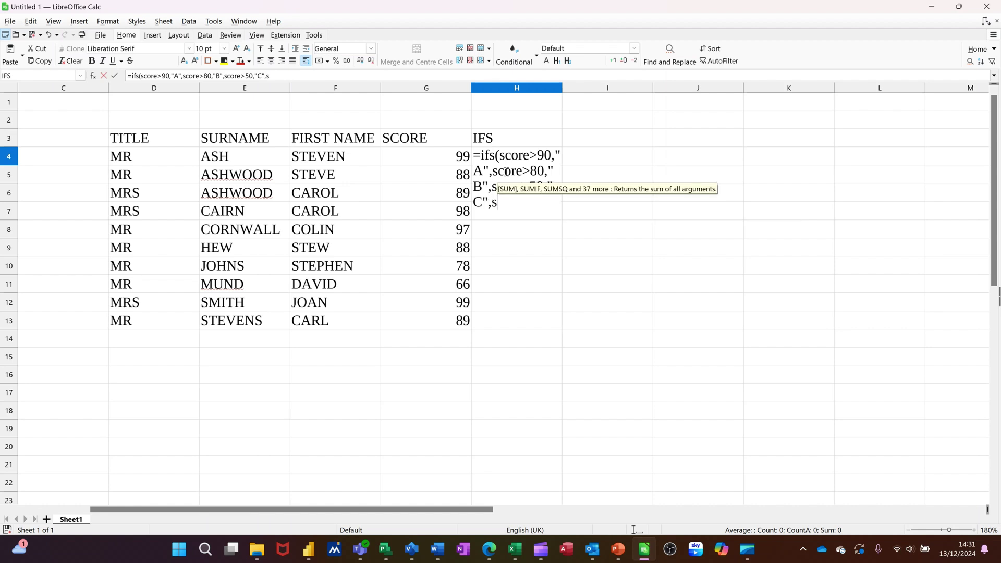
type("ore")
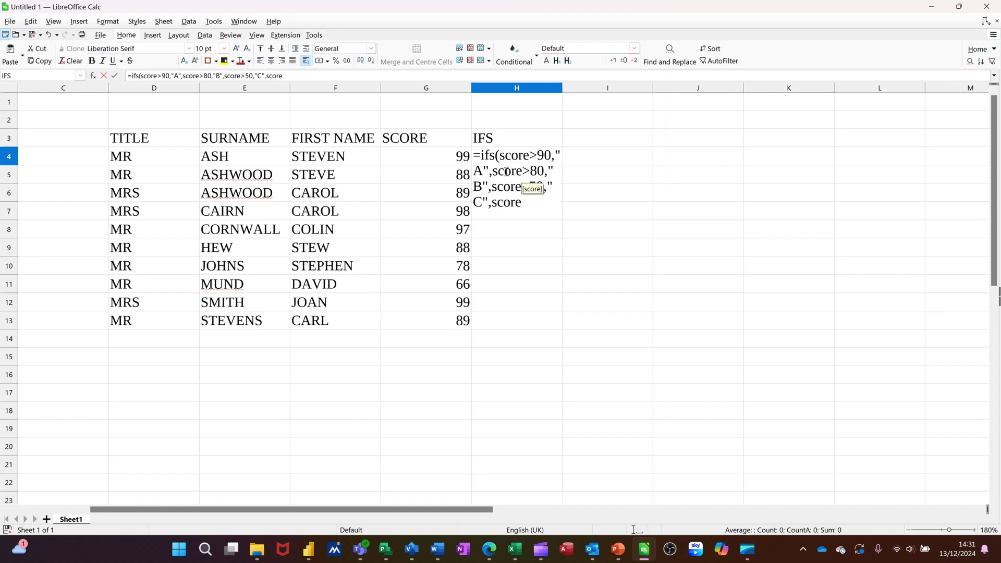
type(">0")
type(",\"Fail")
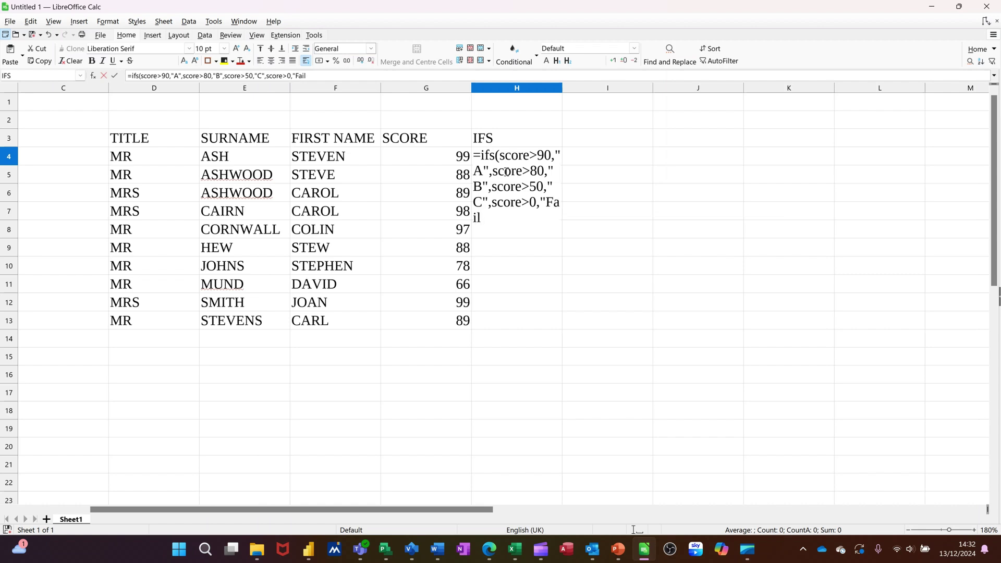
type("\")")
key("Return")
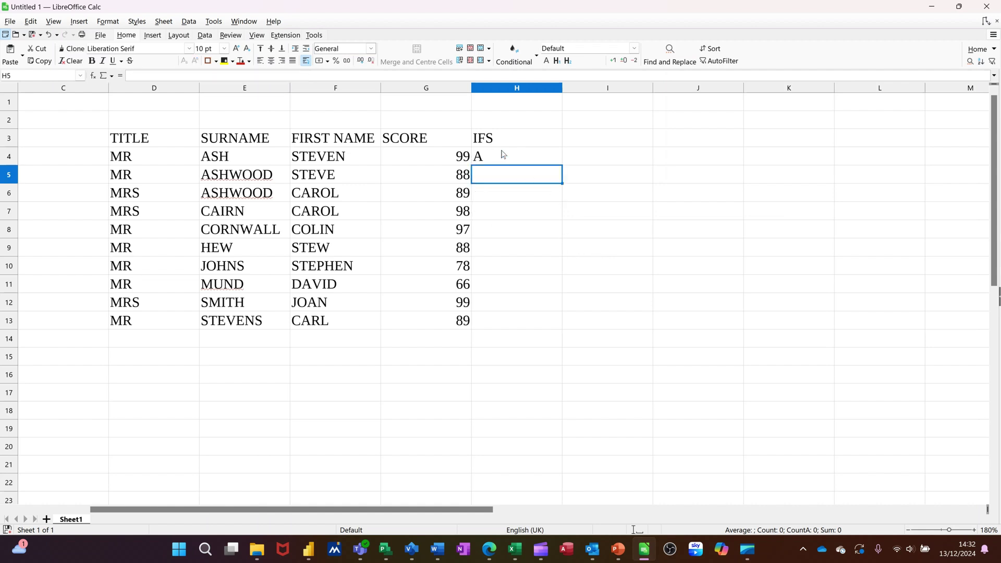
left_click(503, 154)
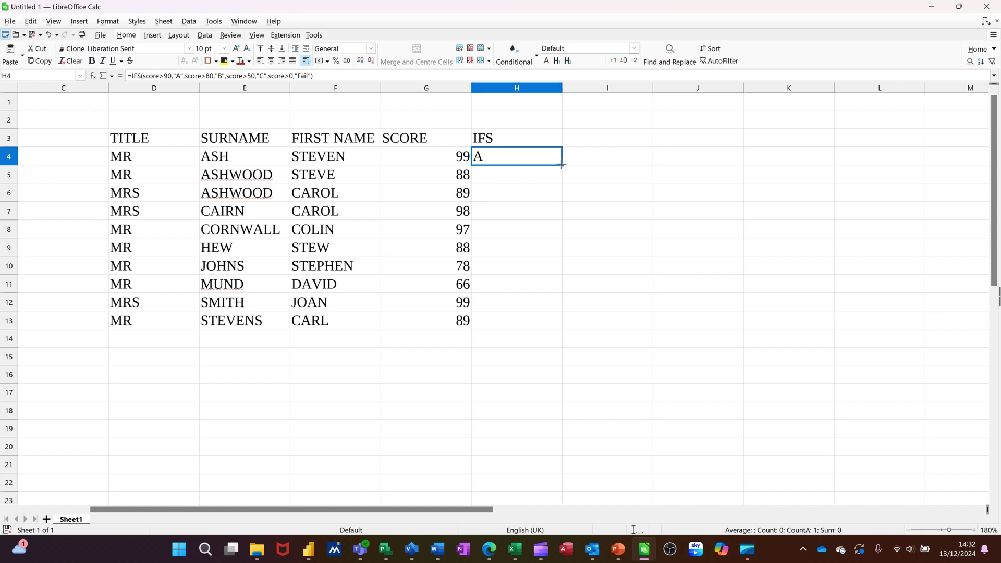
double_click(562, 165)
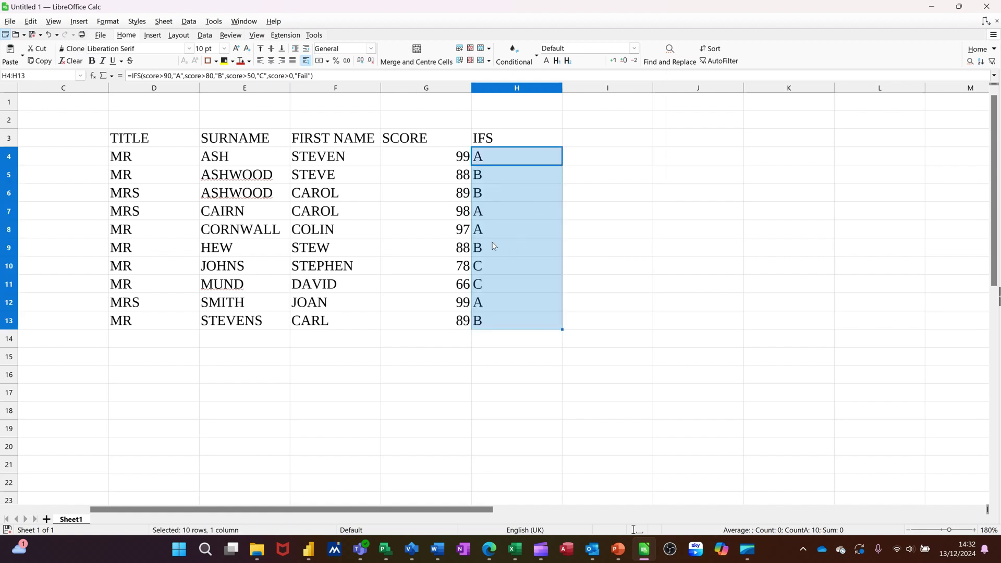
- Change the scores in G7 to 44 and G11 to 34
left_click(436, 217)
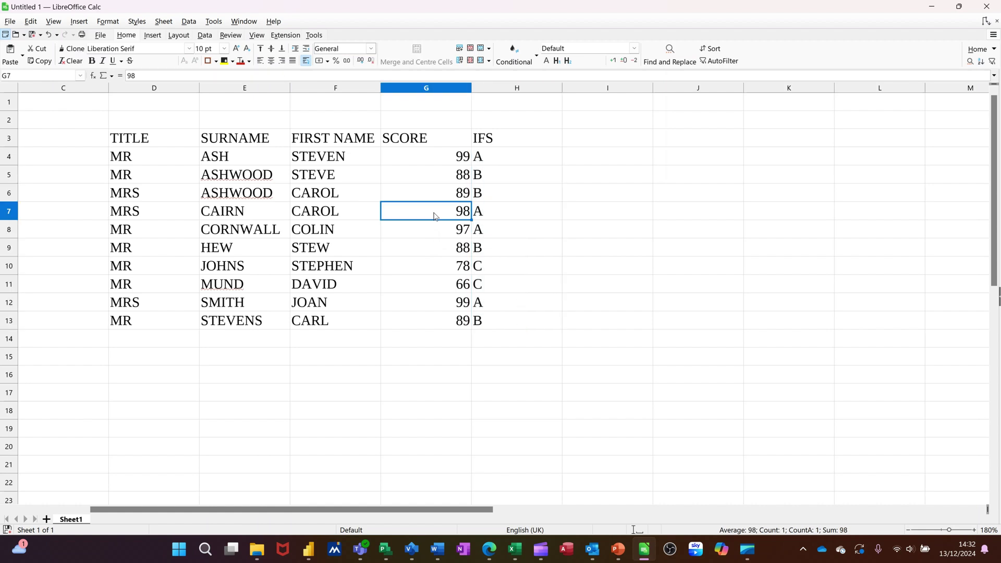
type("44")
key("Return")
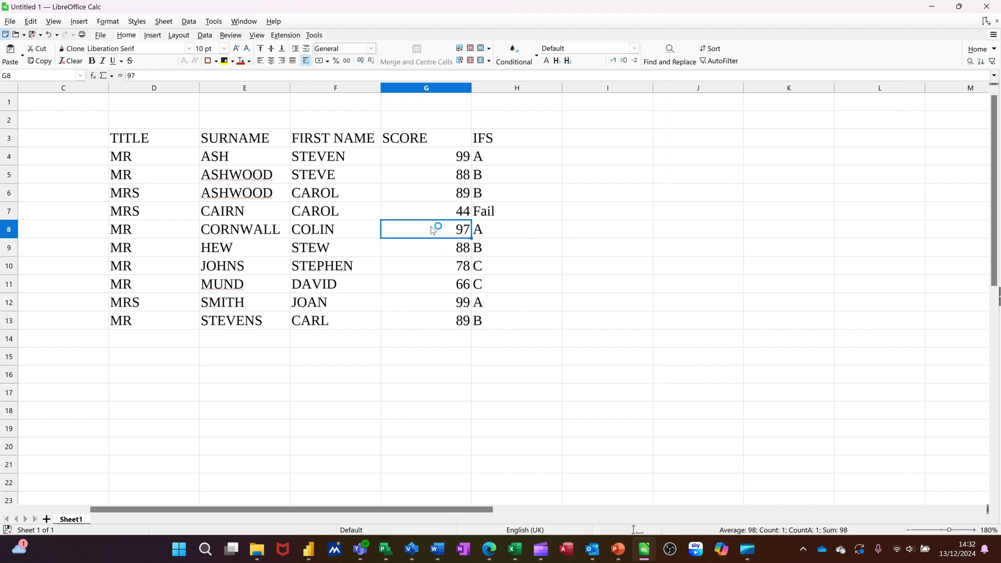
left_click(429, 284)
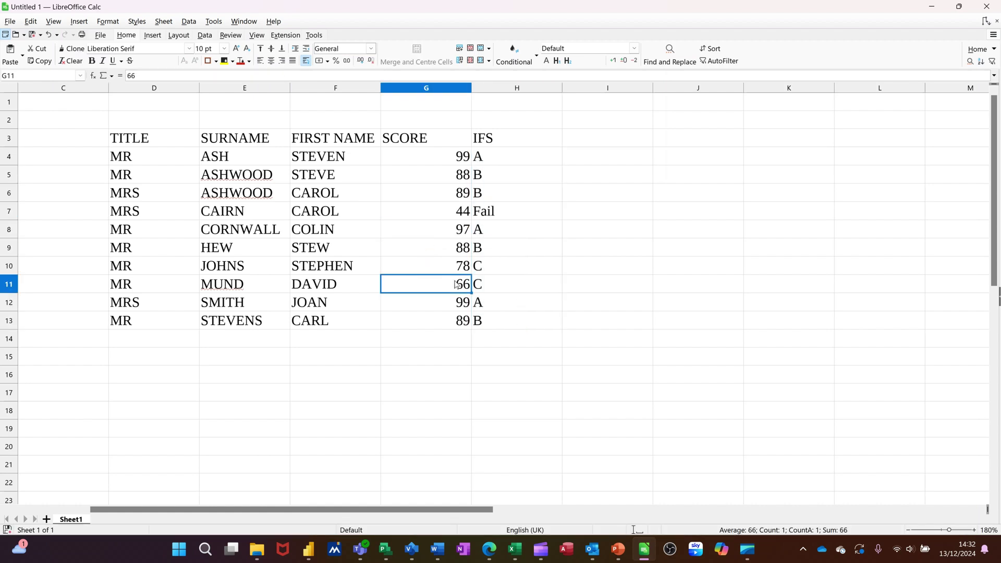
type("34")
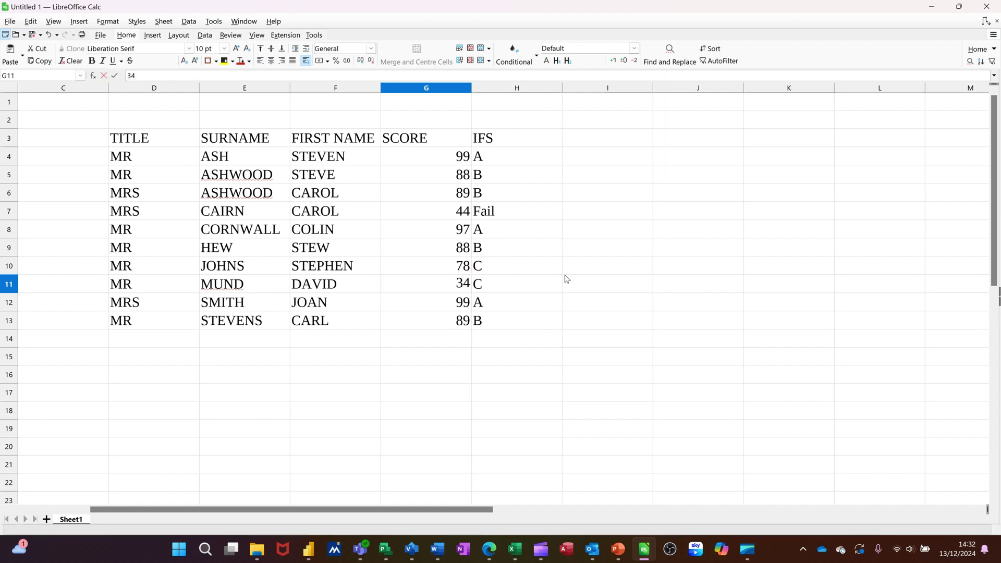
left_click(565, 273)
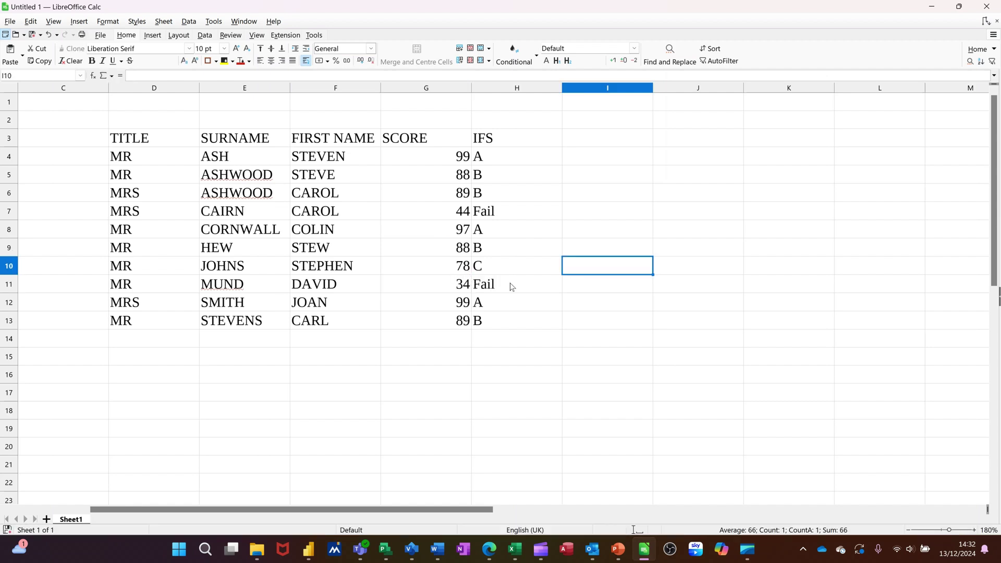
- Change the scores in G12 to 23 and G4 to 78
left_click(445, 311)
type("23")
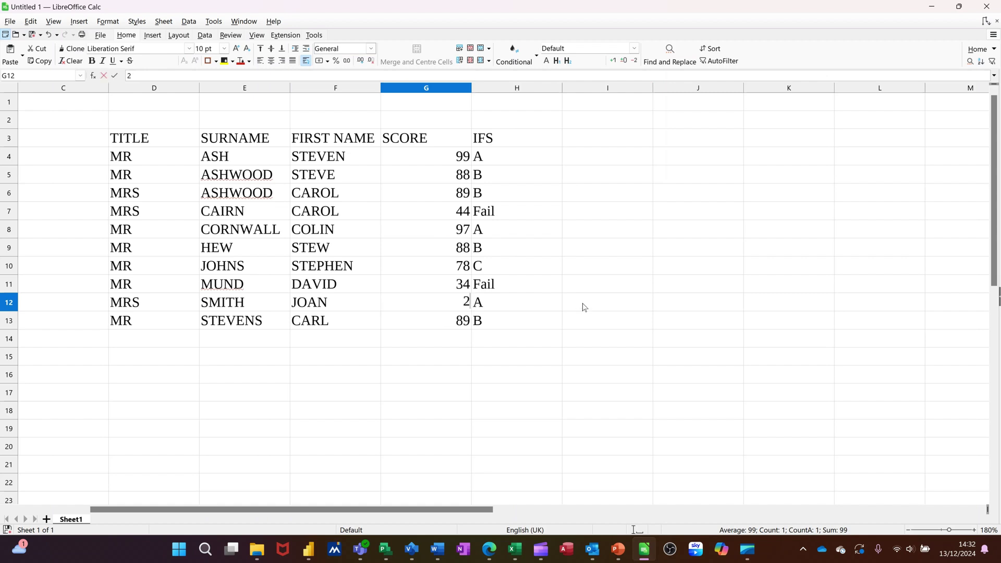
left_click(439, 191)
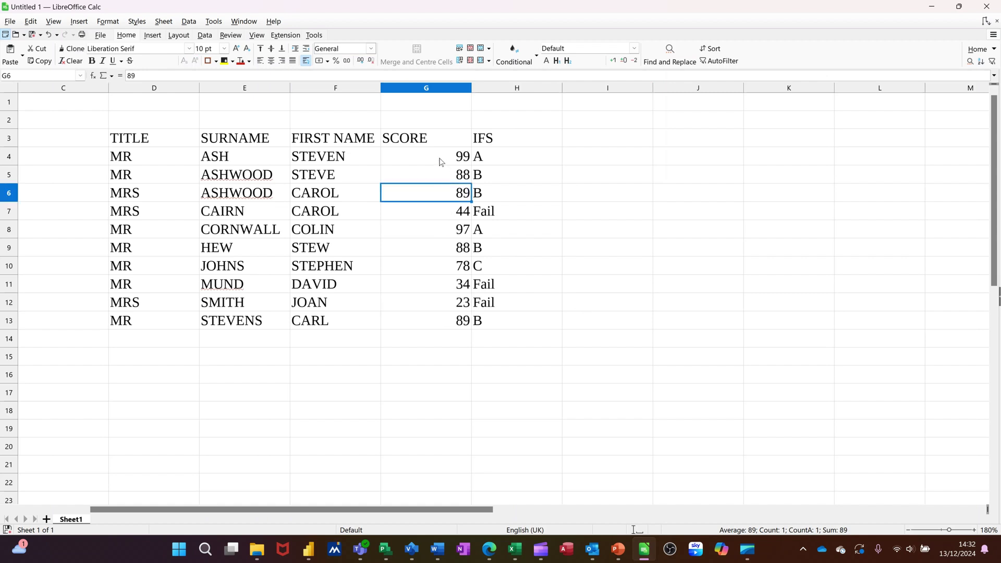
left_click(440, 161)
type("78")
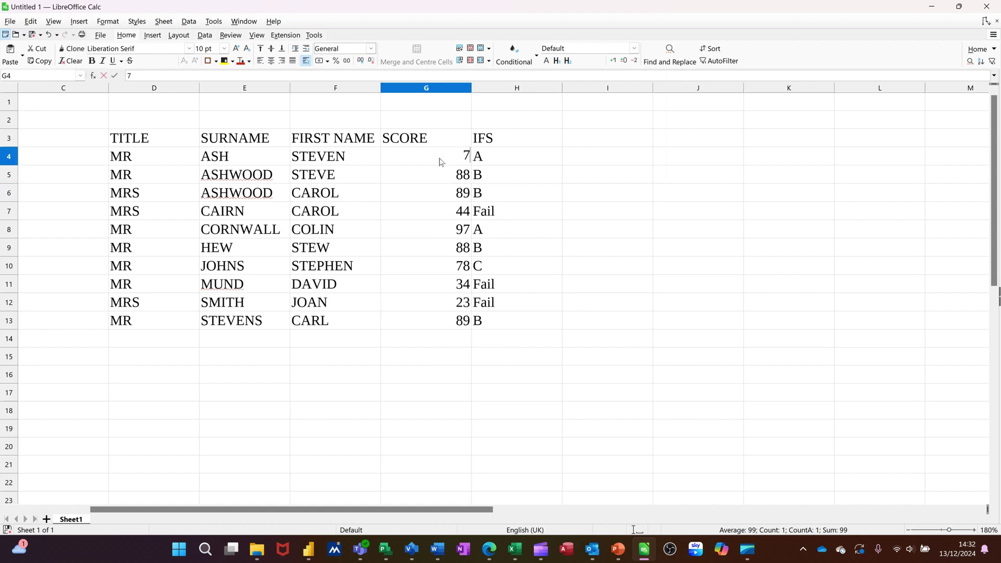
left_click(425, 182)
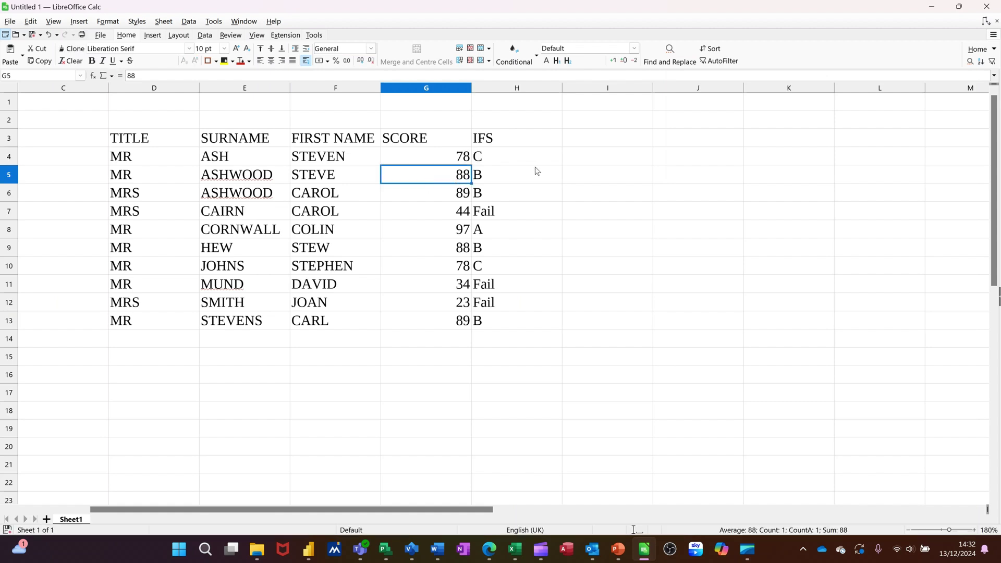
- Format H4:H13 conditionally: cell value equal to "Fail" applies the Bad style
left_click_drag(525, 160, 526, 322)
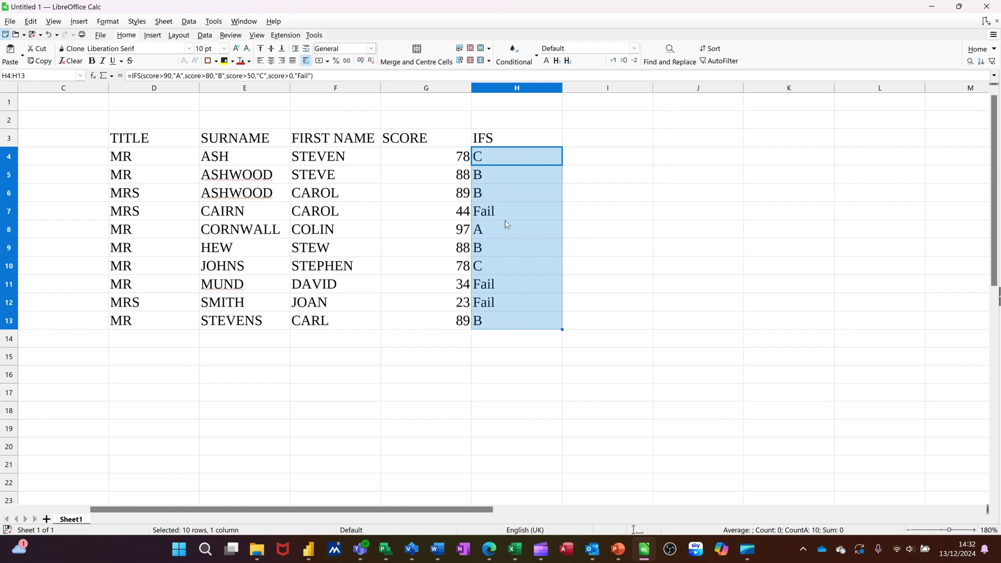
left_click(524, 67)
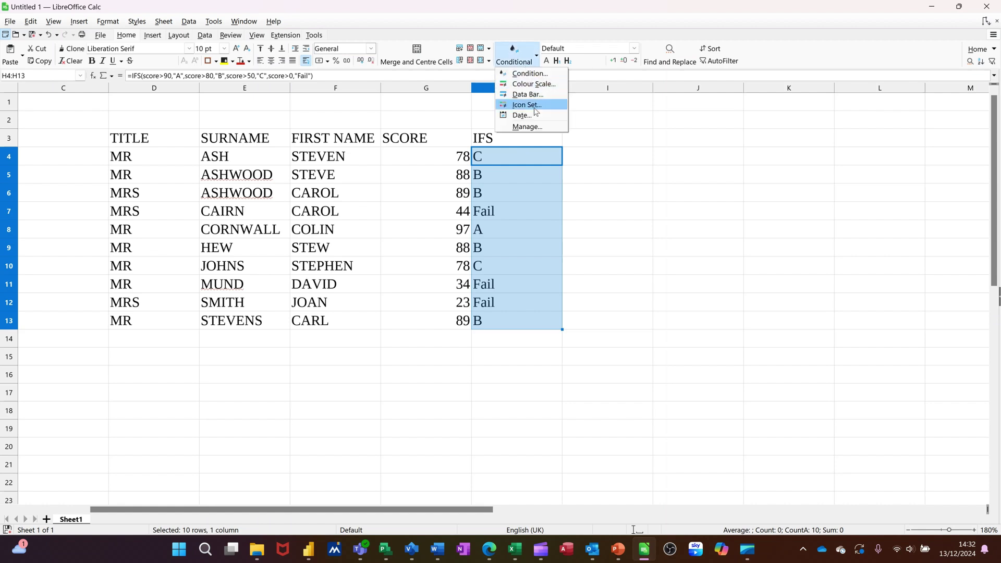
left_click(533, 128)
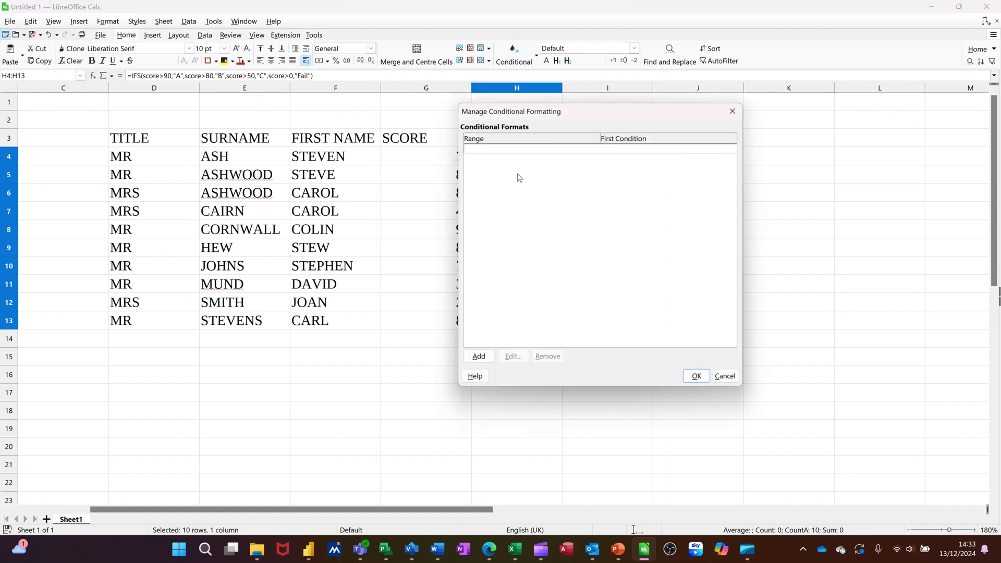
left_click(478, 357)
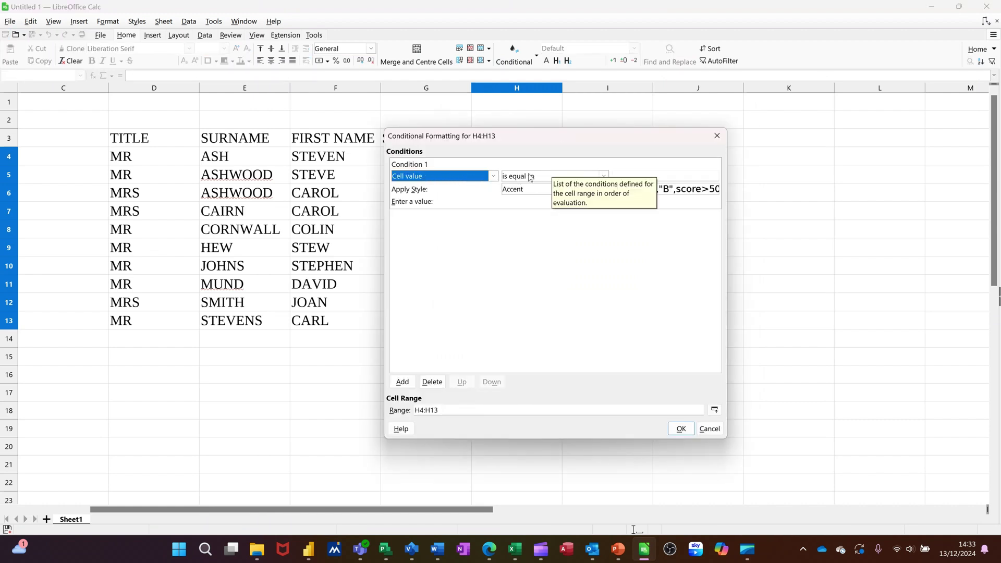
left_click(635, 175)
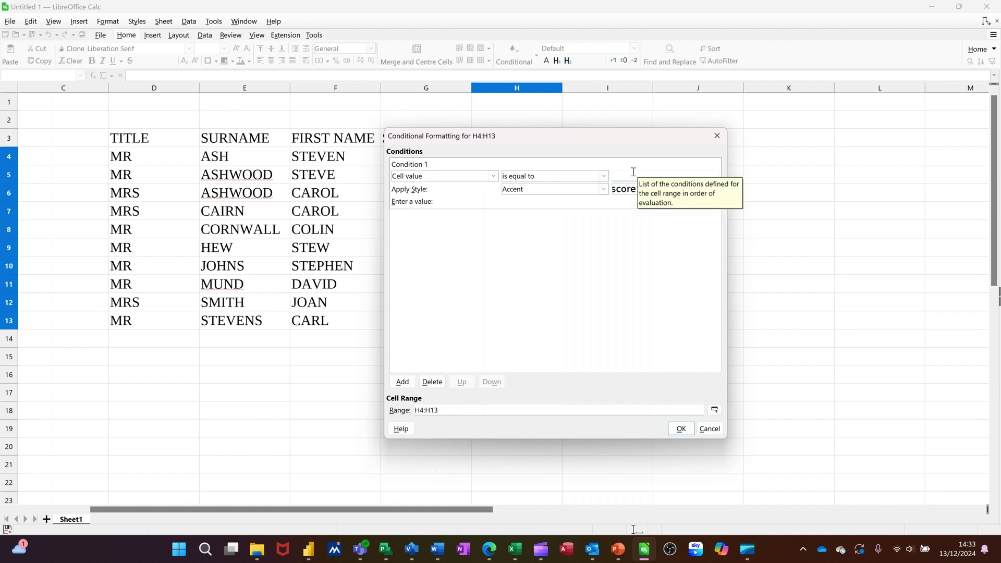
type("\"")
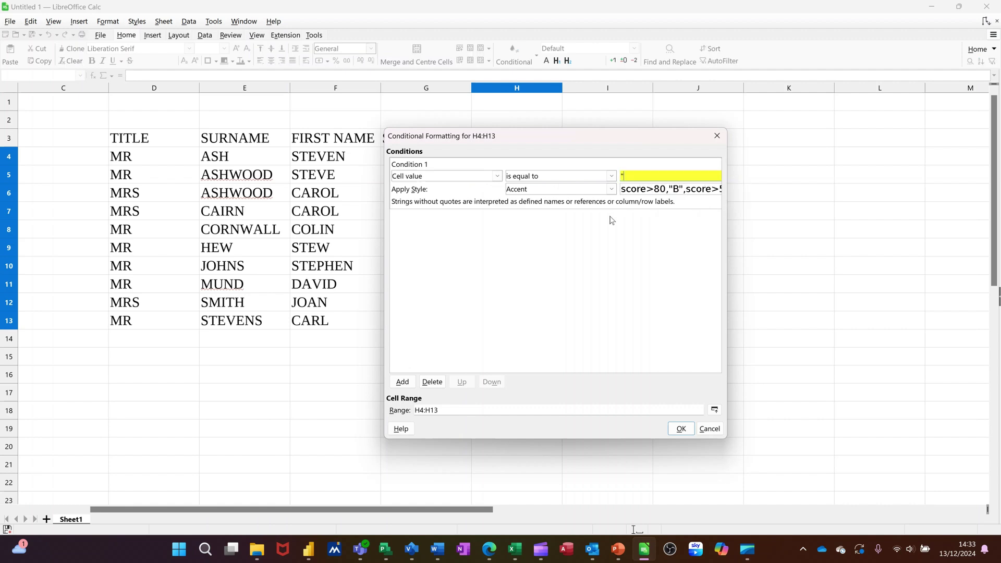
type("Fail\"")
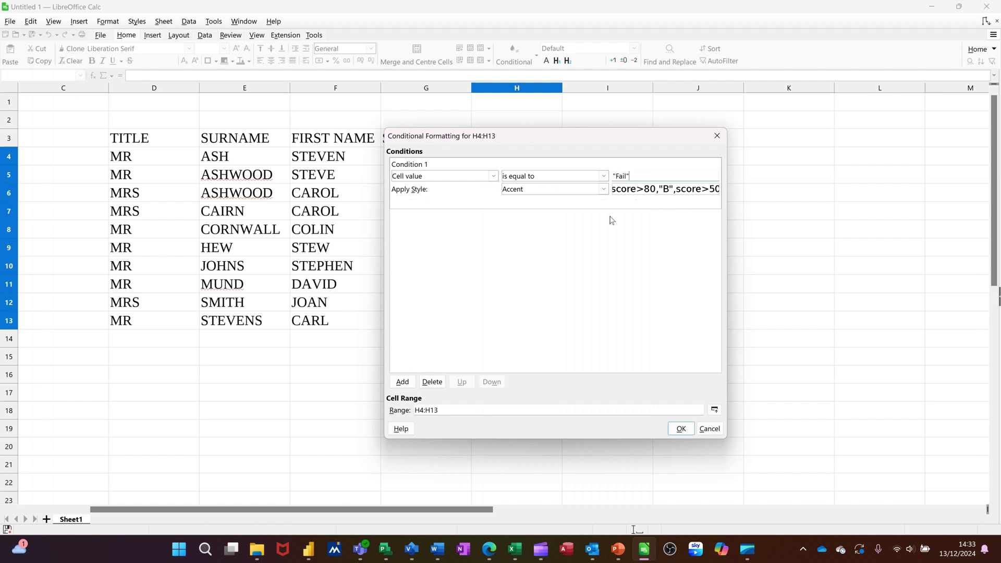
left_click(603, 190)
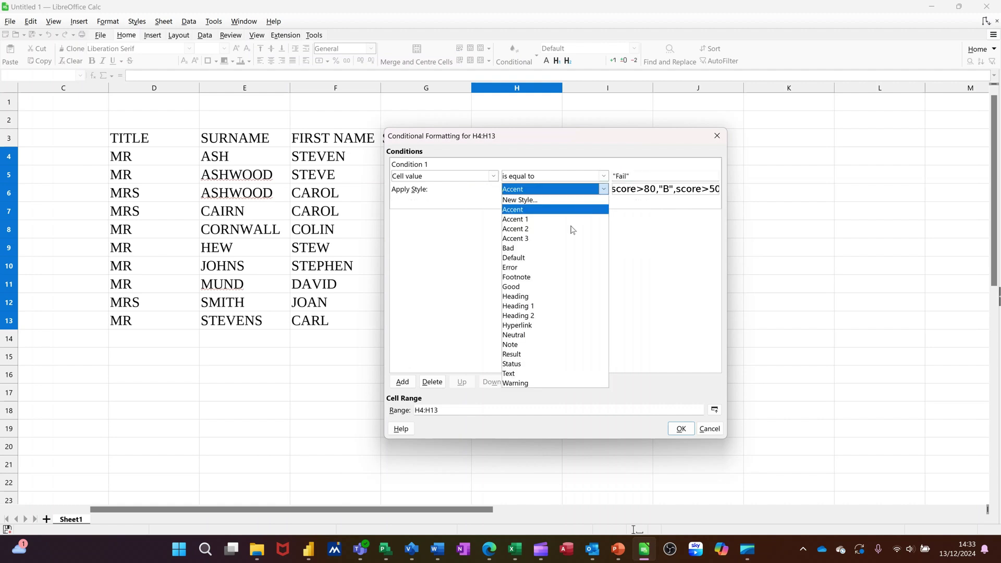
left_click(567, 248)
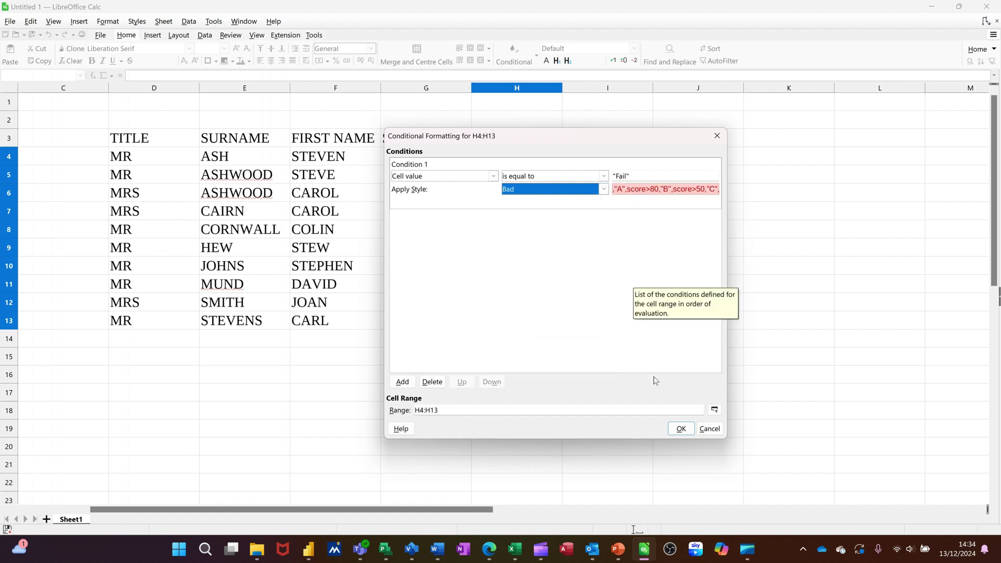
left_click(679, 430)
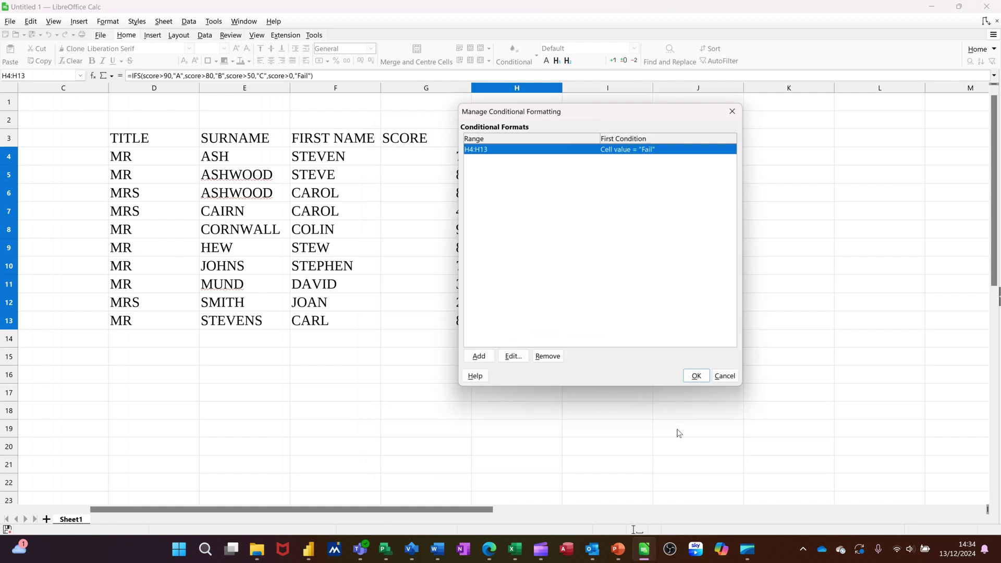
left_click(690, 377)
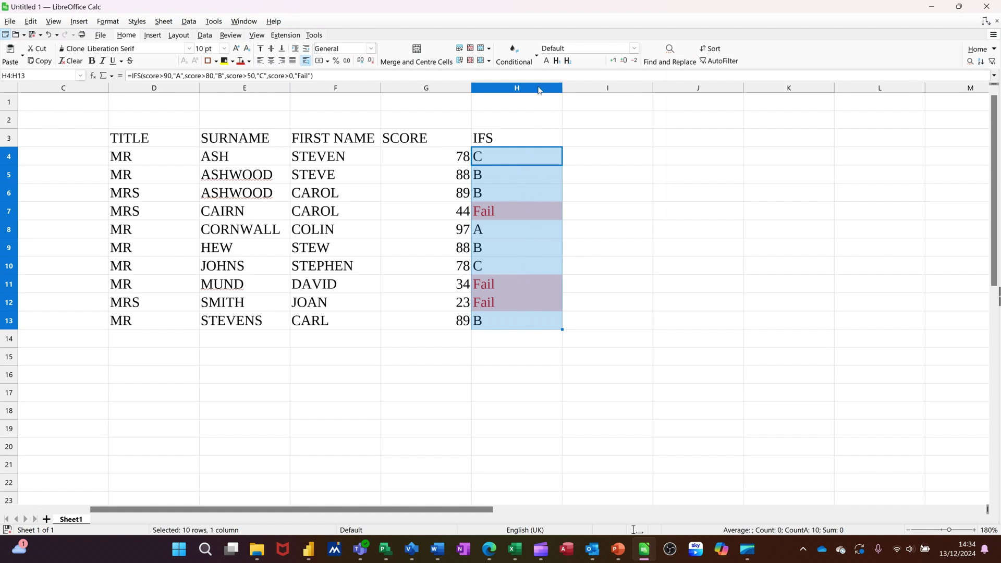
left_click(523, 62)
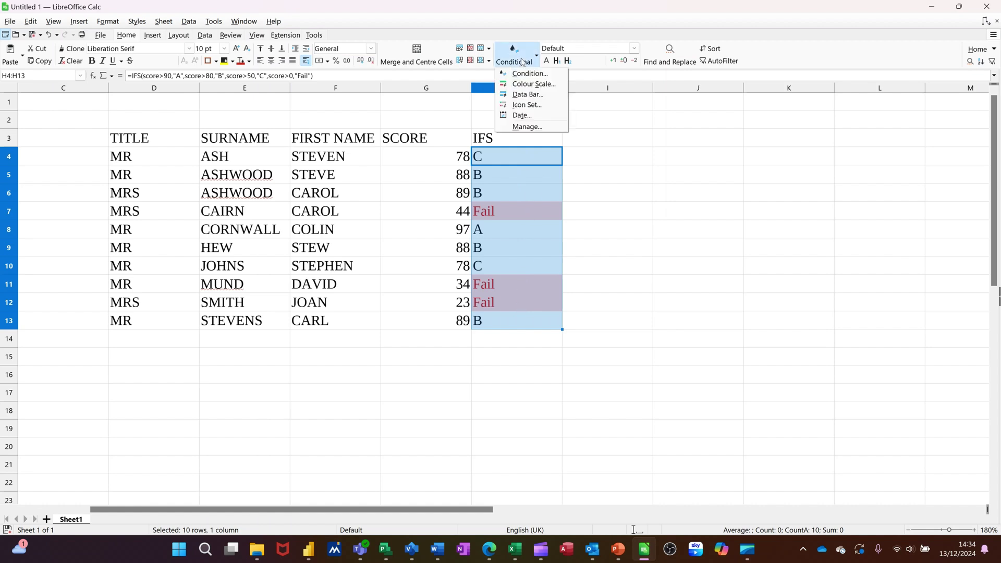
- Add a condition on H4:H13: cell value not equal to "Fail" applies the Good style
left_click(527, 128)
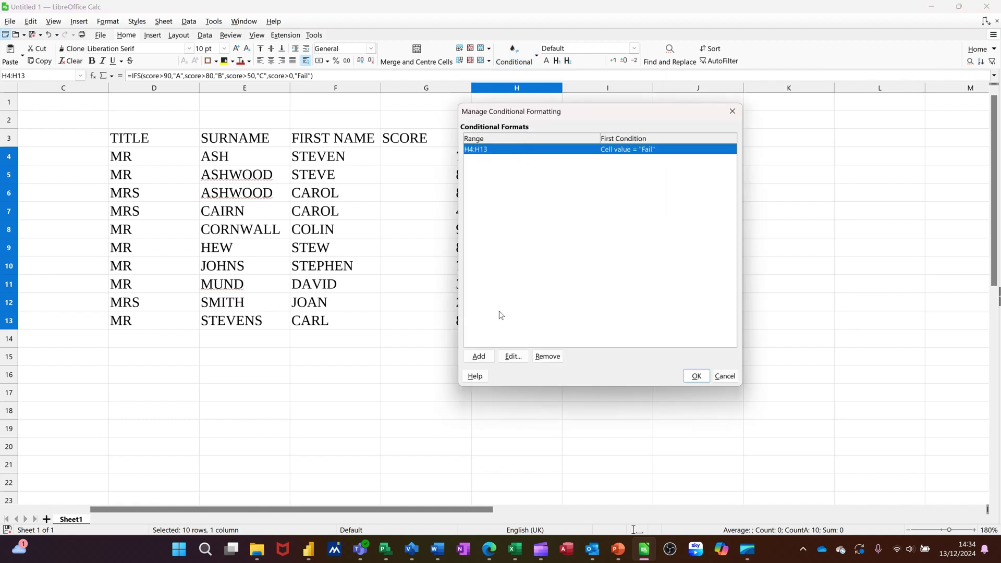
left_click(479, 356)
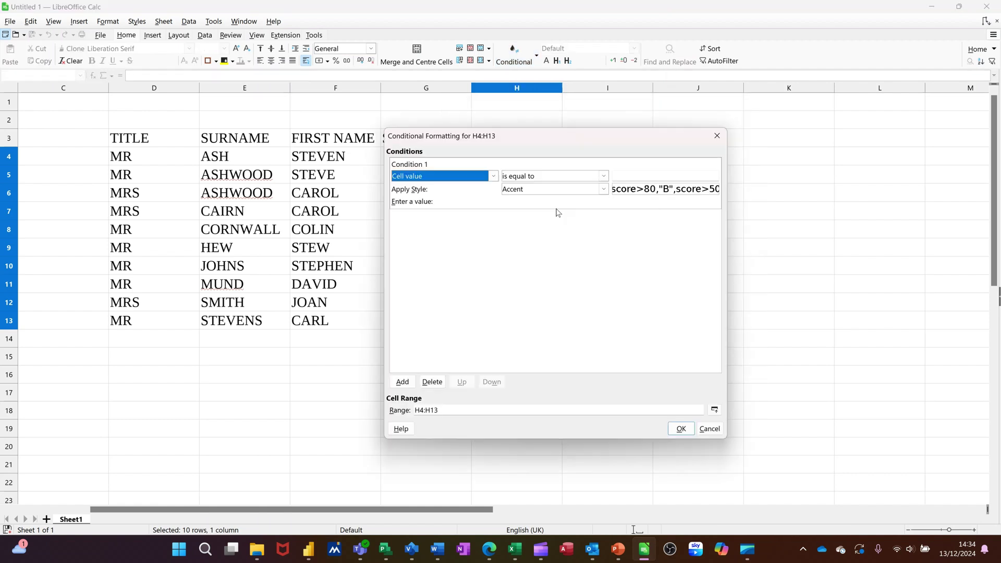
left_click(605, 177)
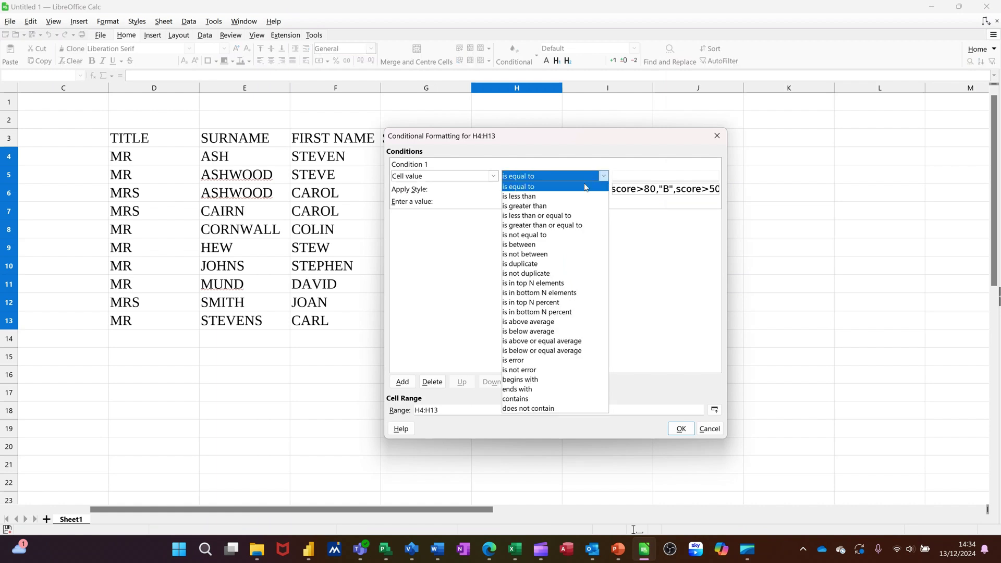
left_click(568, 236)
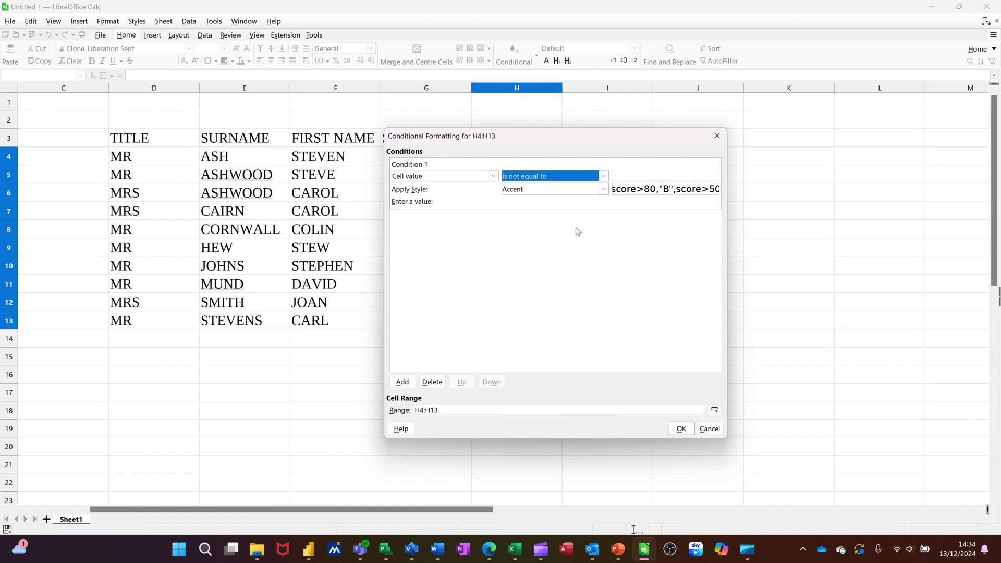
left_click(629, 177)
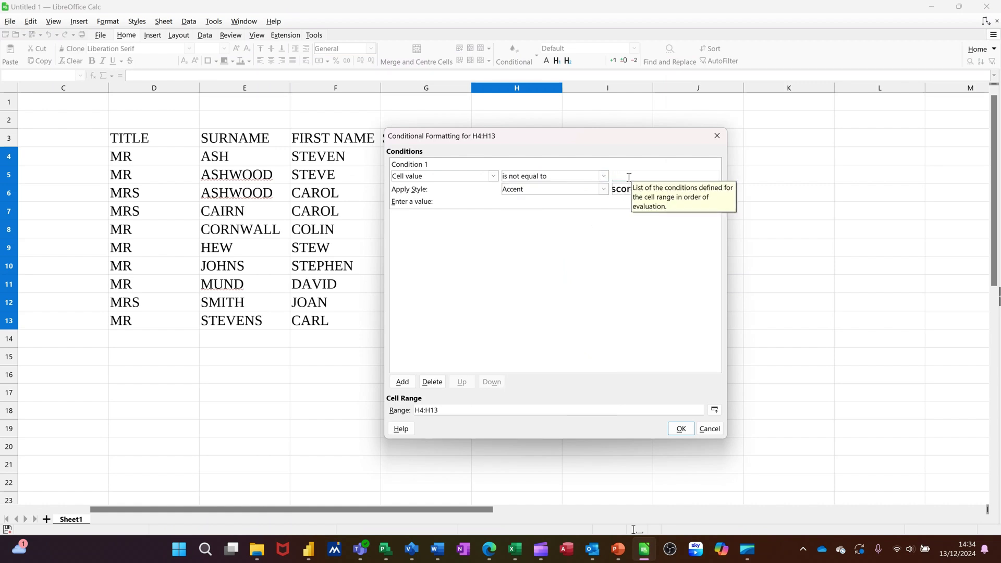
type("\"")
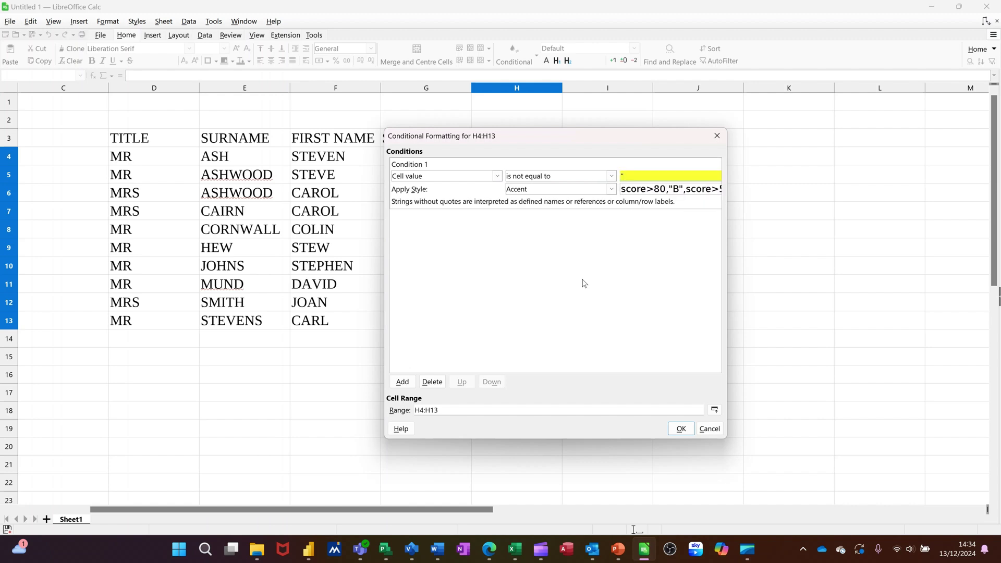
type("Fail\"")
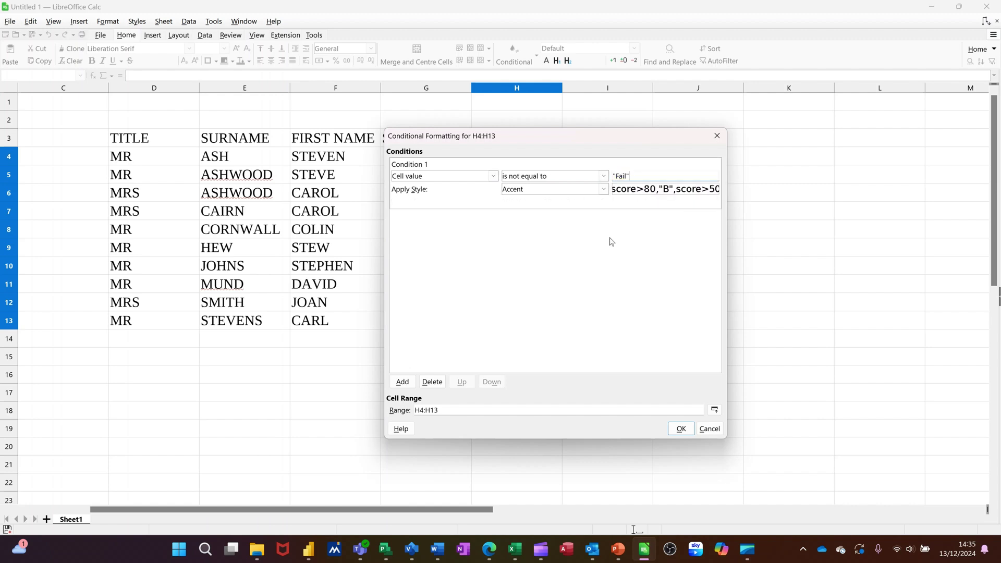
left_click(604, 191)
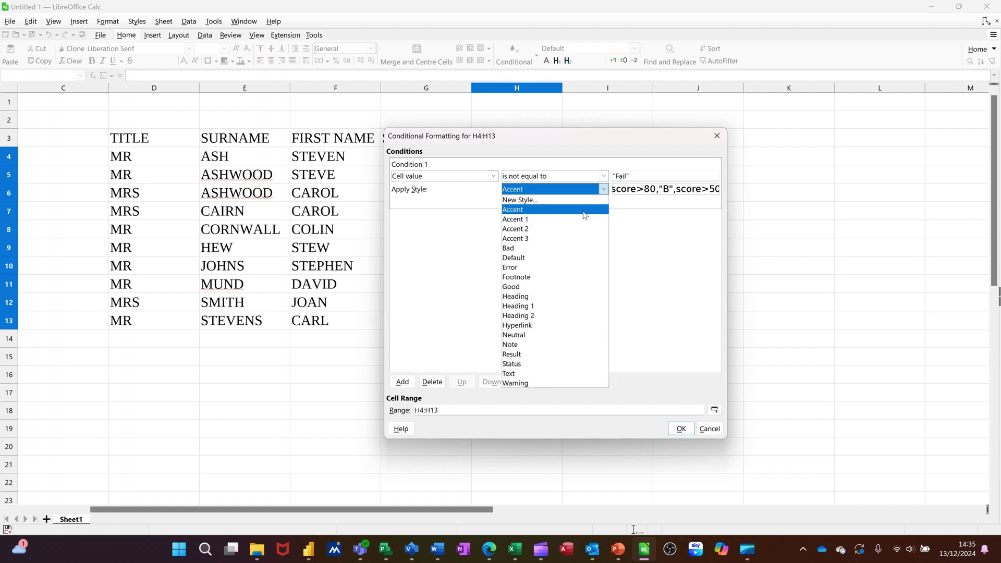
left_click(554, 286)
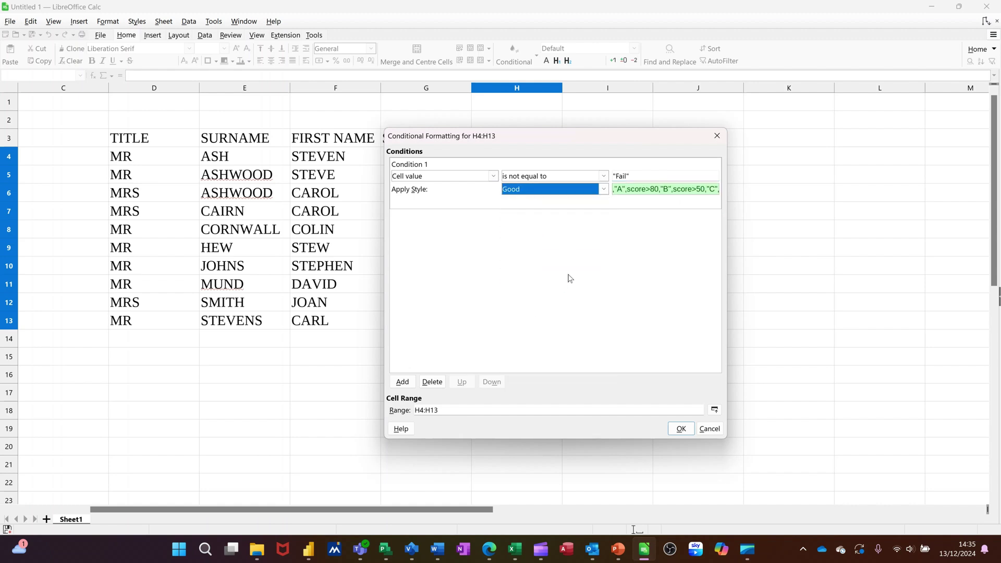
left_click(679, 429)
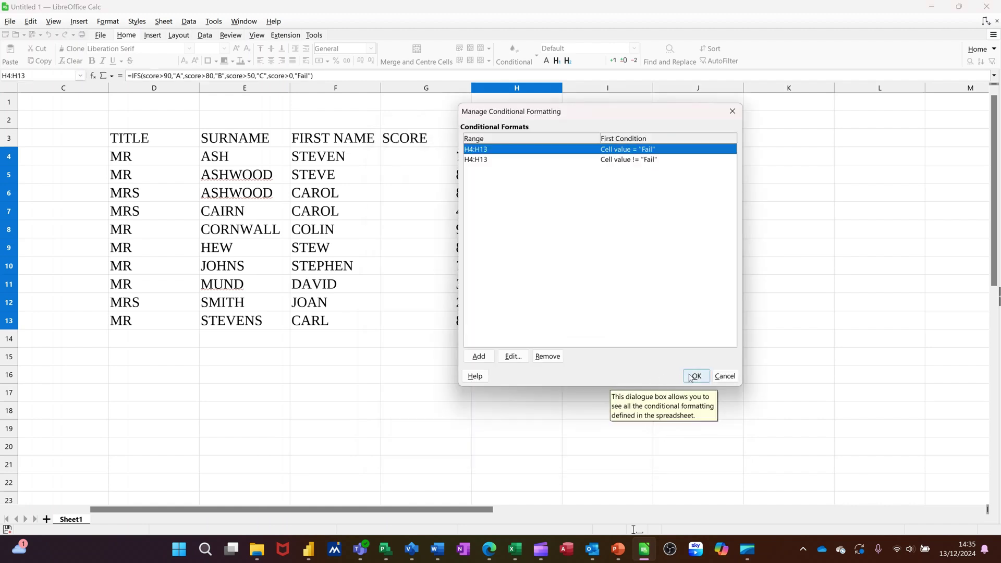
left_click(695, 376)
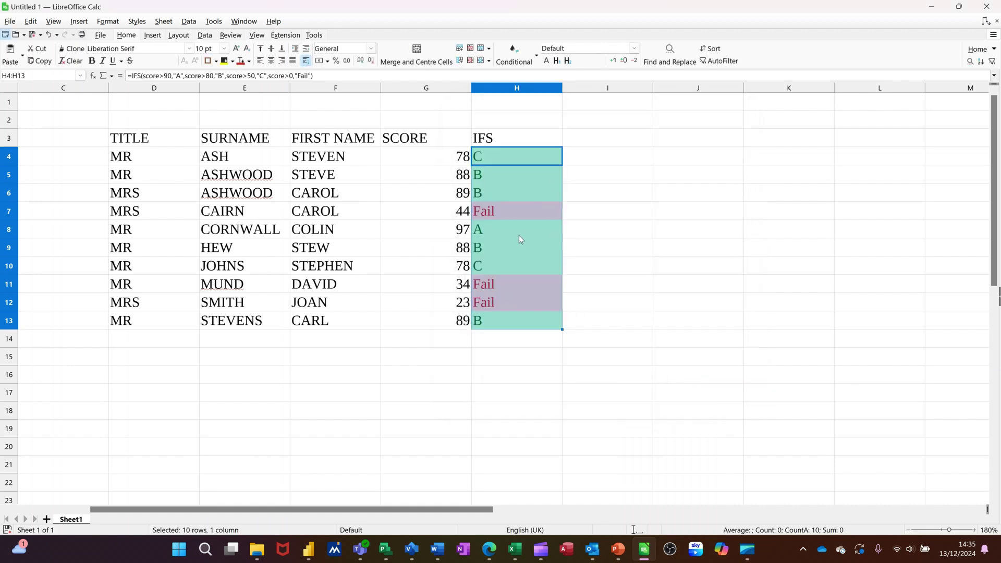
- Change G5's score to 33 so H5 shows a red Fail
left_click(520, 236)
left_click(425, 175)
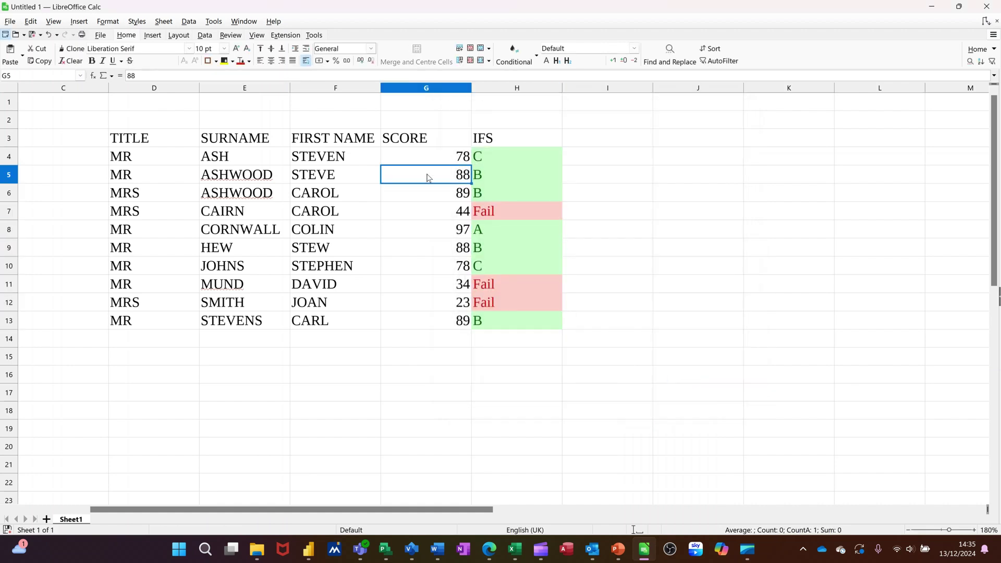
type("33")
left_click(415, 250)
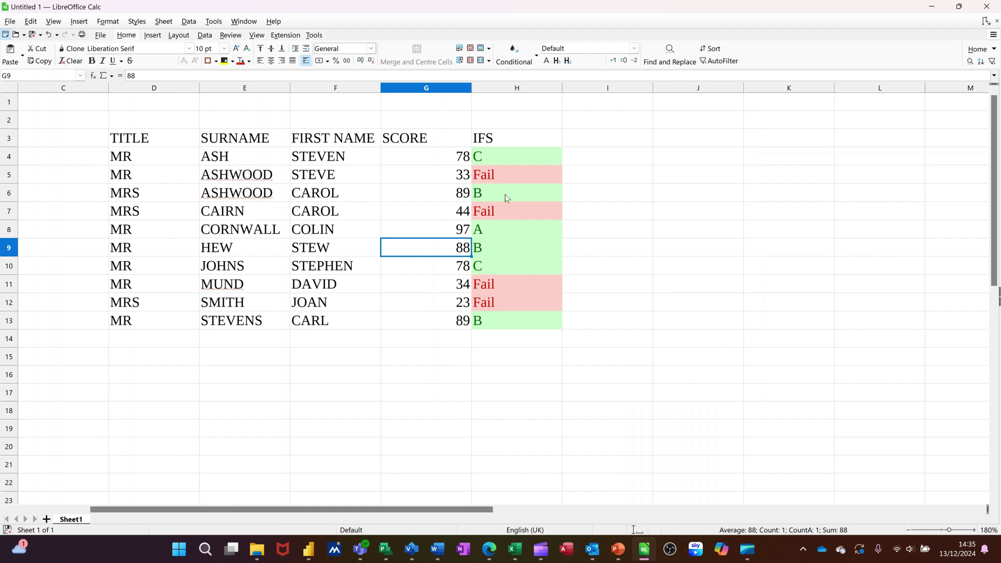